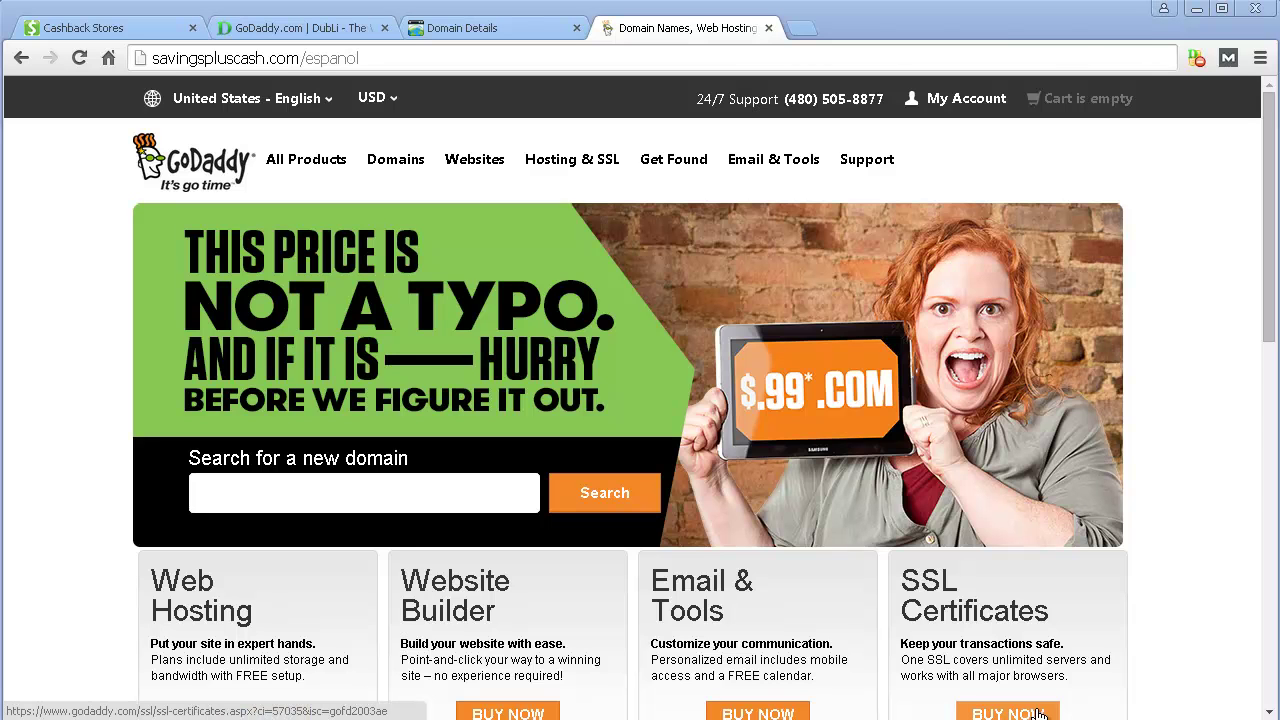
# Load the pasted DubLi affiliate URL in a new tab, then return to the GoDaddy home page.
pyautogui.click(800, 30)
pyautogui.write('savingspluscash.com/espanol')
pyautogui.press('Return')
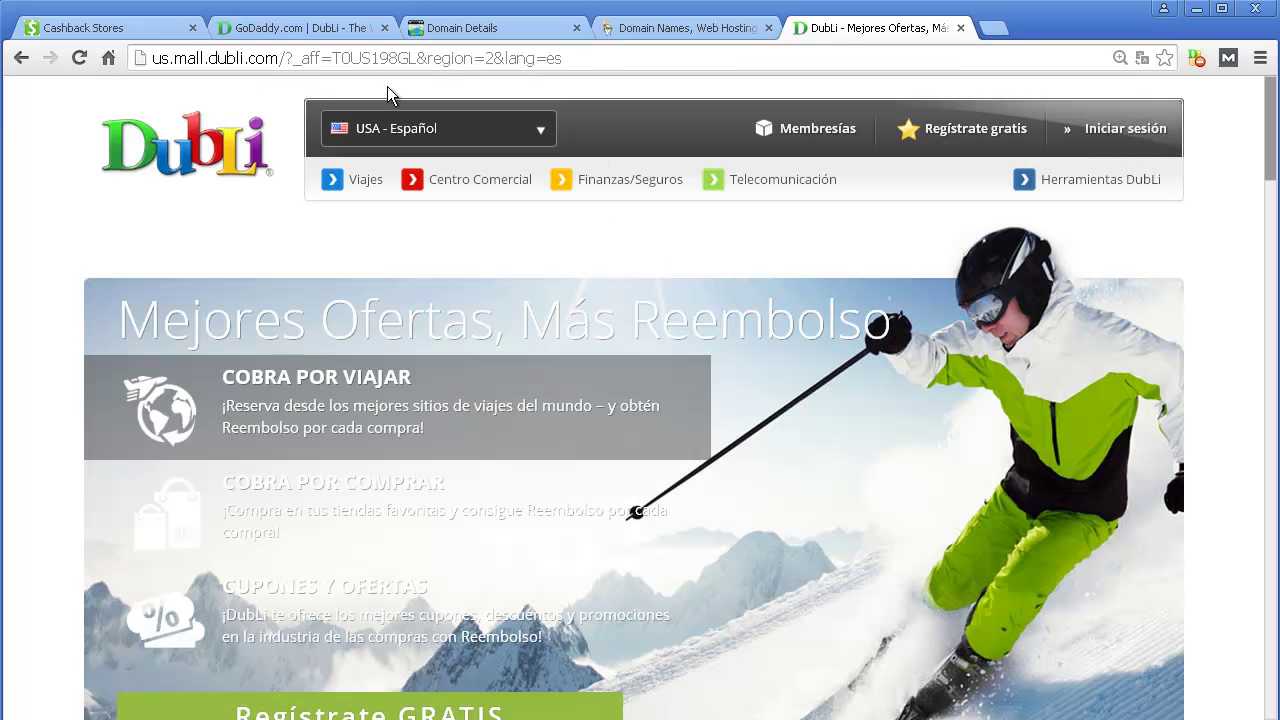
pyautogui.click(620, 58)
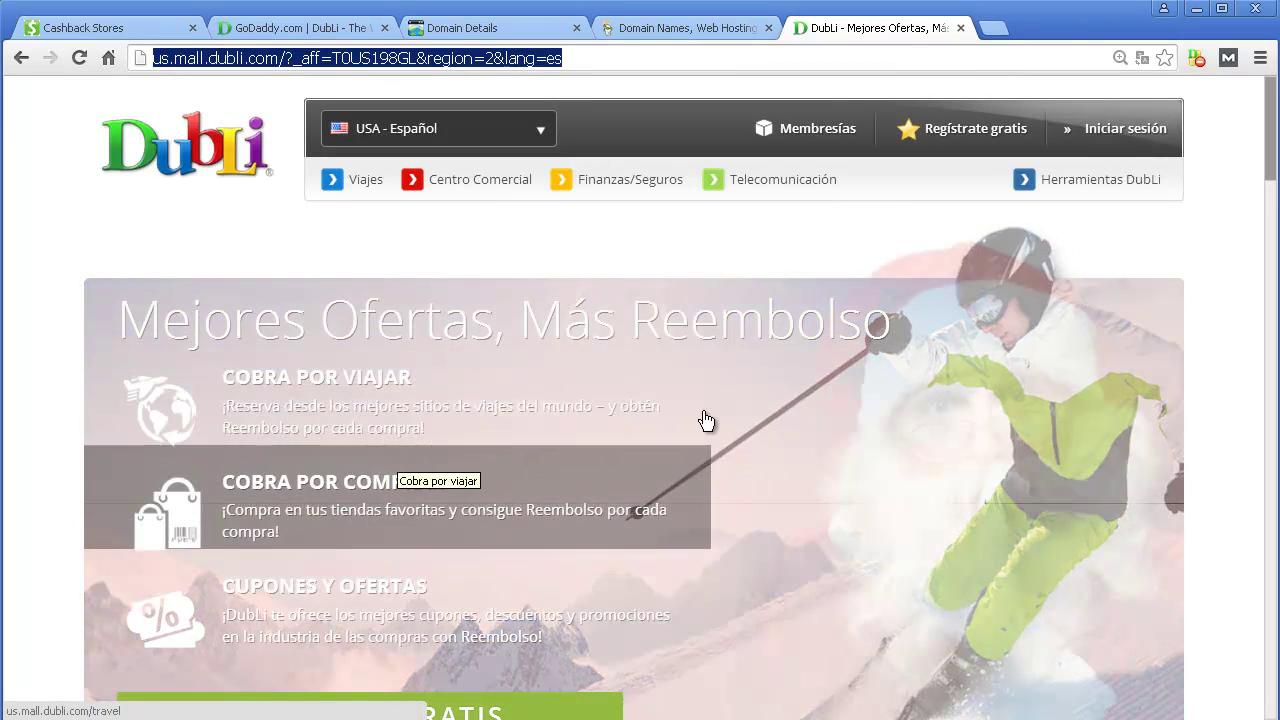
pyautogui.click(698, 33)
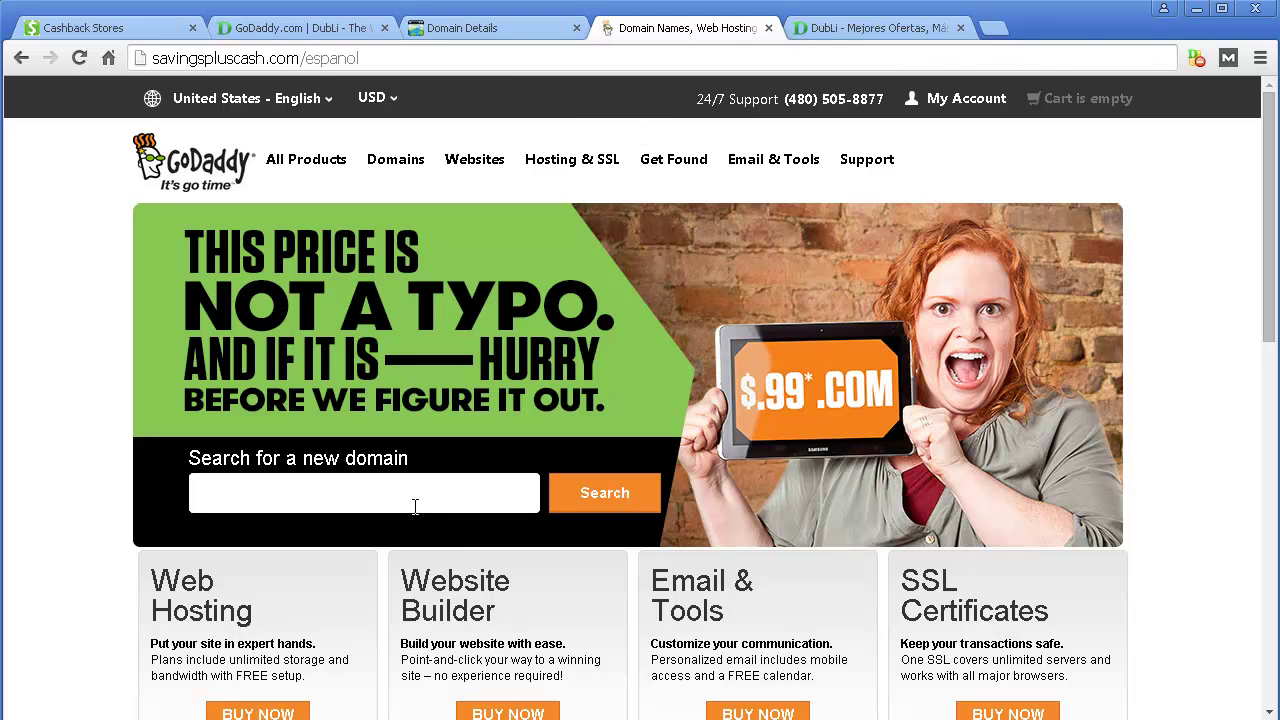
# Bring up DESEANDOTESALUD.COM's Domain Details and check that Forwarding is Off.
pyautogui.click(494, 32)
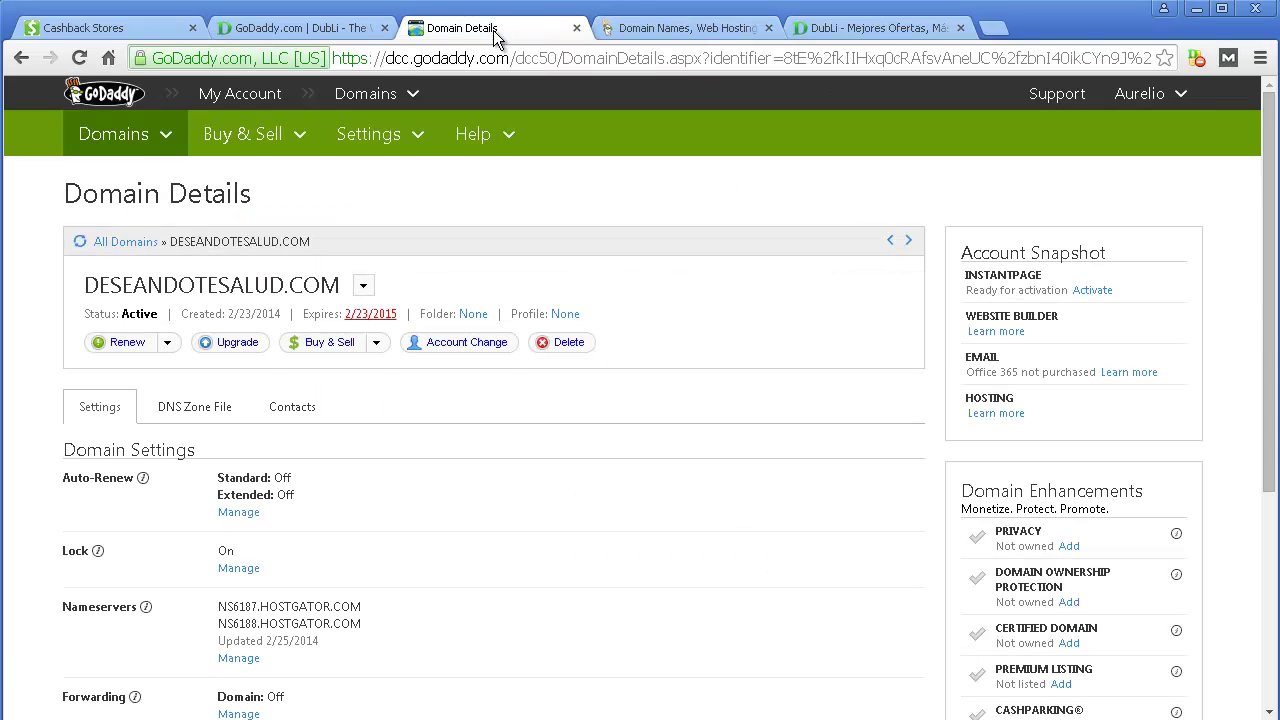
pyautogui.scroll(-2, 148, 655)
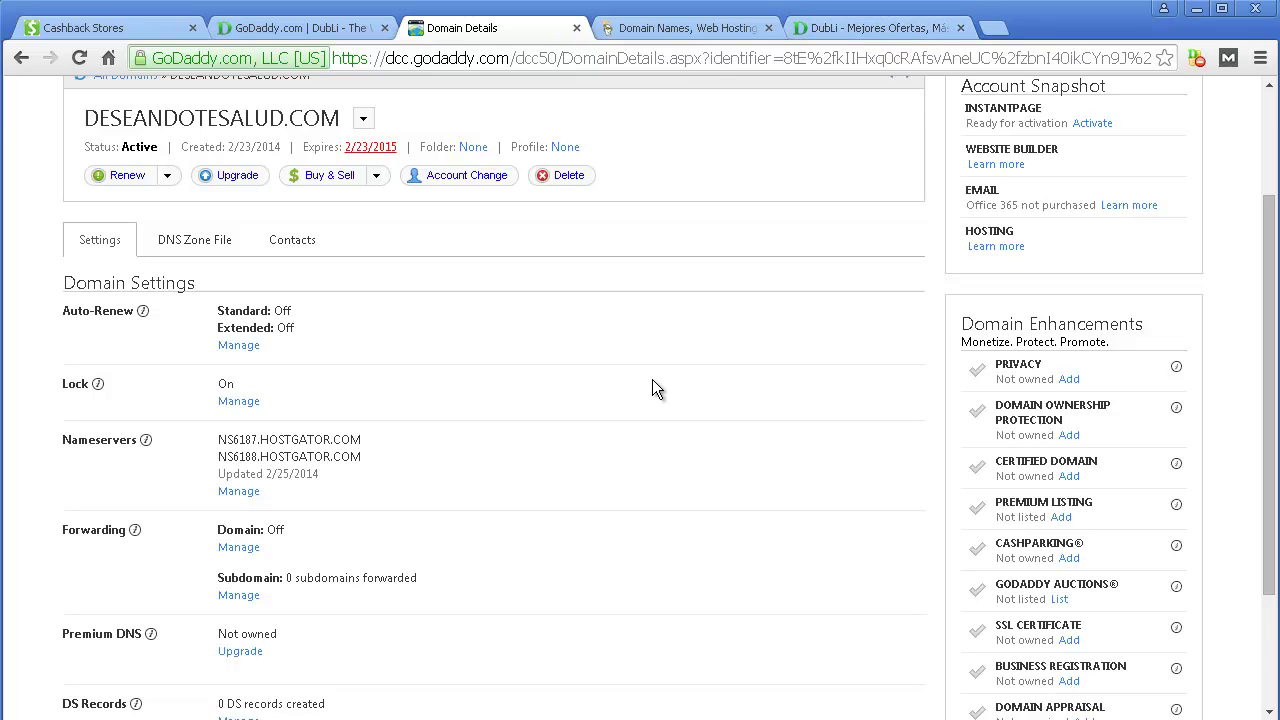
pyautogui.click(641, 30)
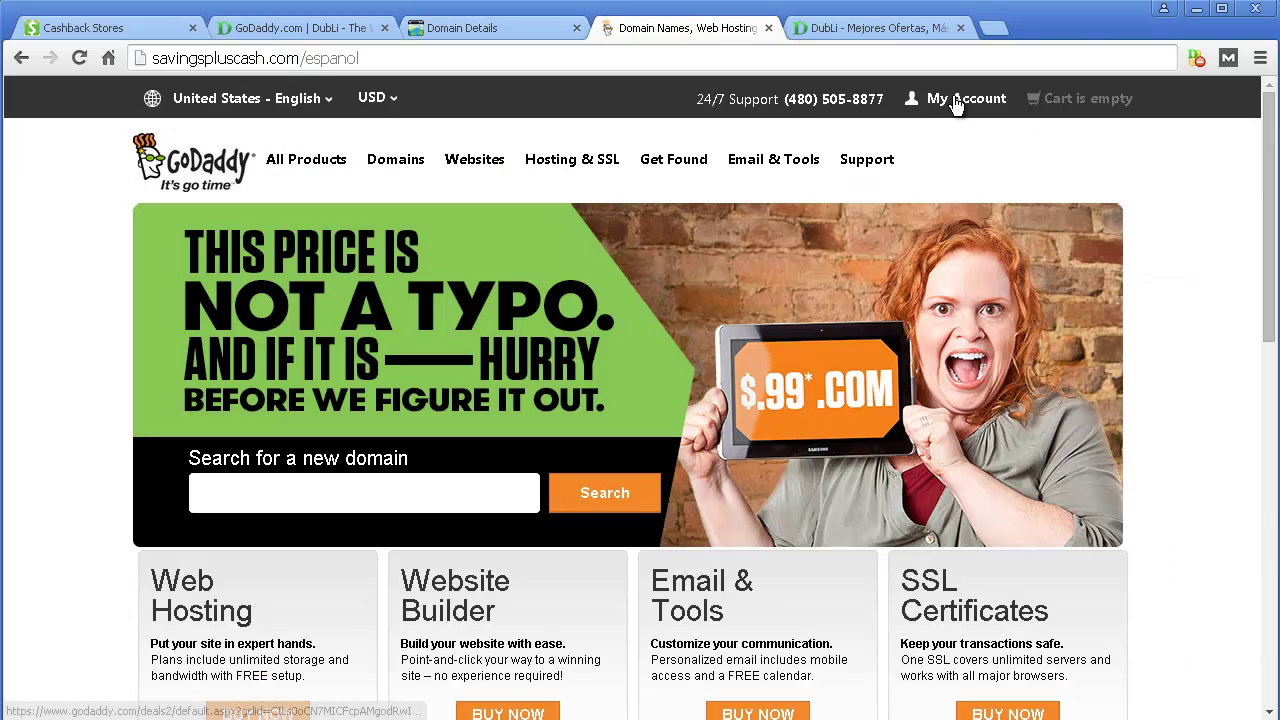
pyautogui.moveTo(401, 163)
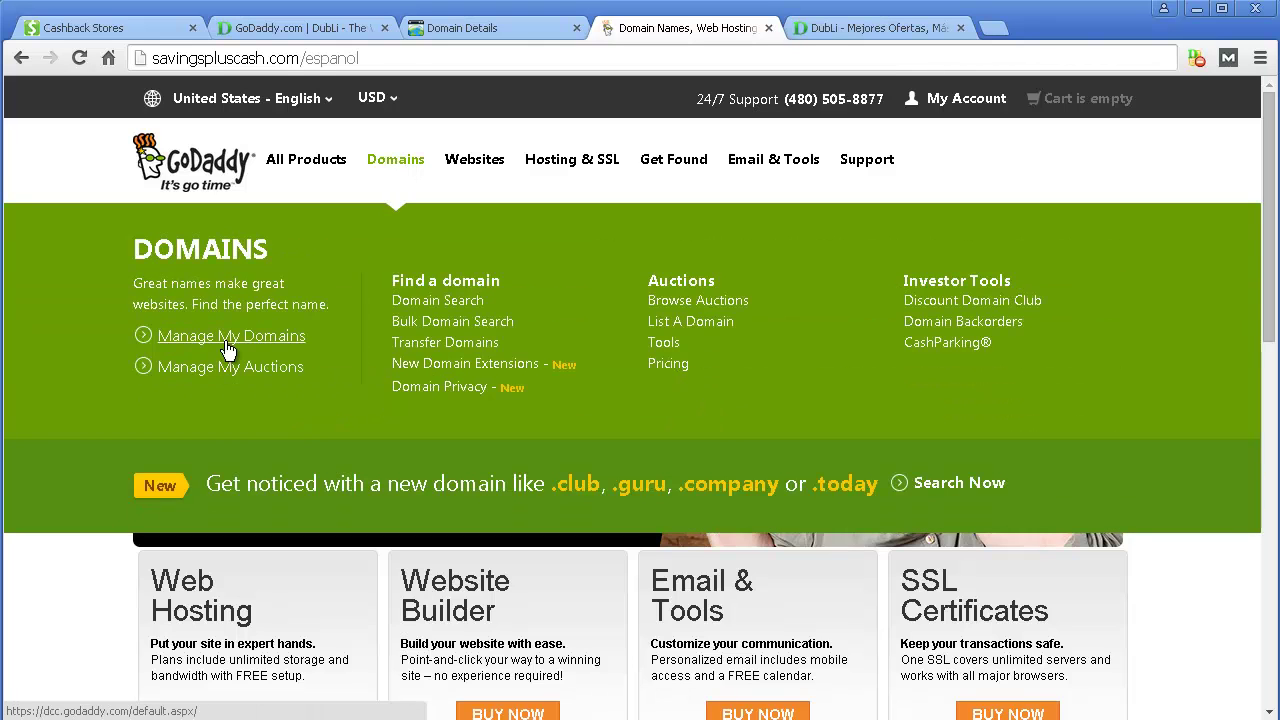
pyautogui.click(513, 32)
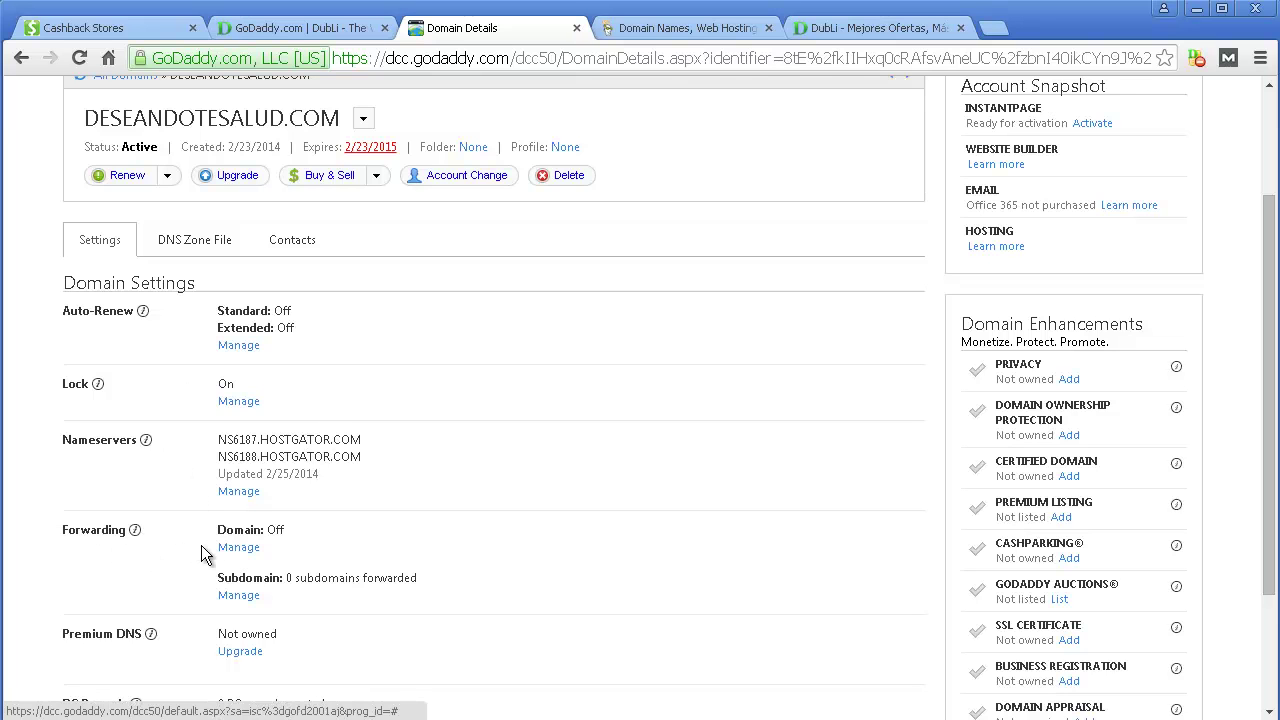
# Copy the DubLi affiliate page address and go back to DESEANDOTESALUD.COM's details page.
pyautogui.click(884, 29)
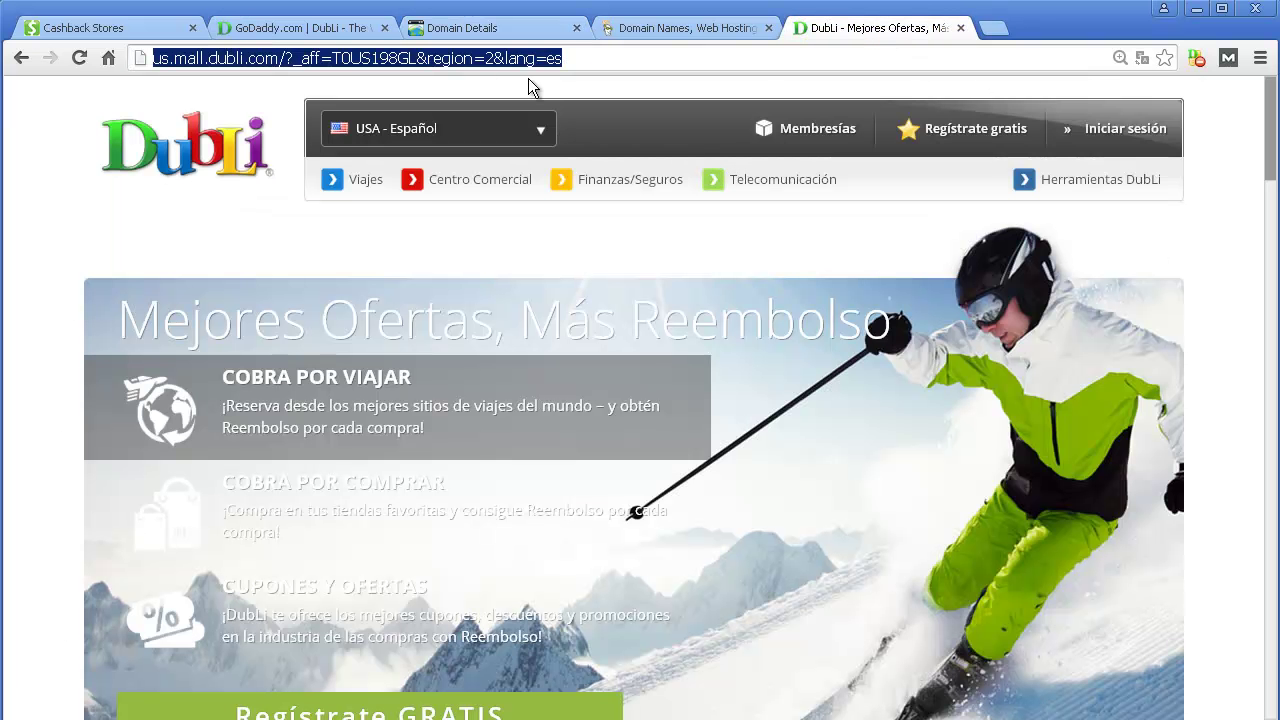
pyautogui.rightClick(574, 62)
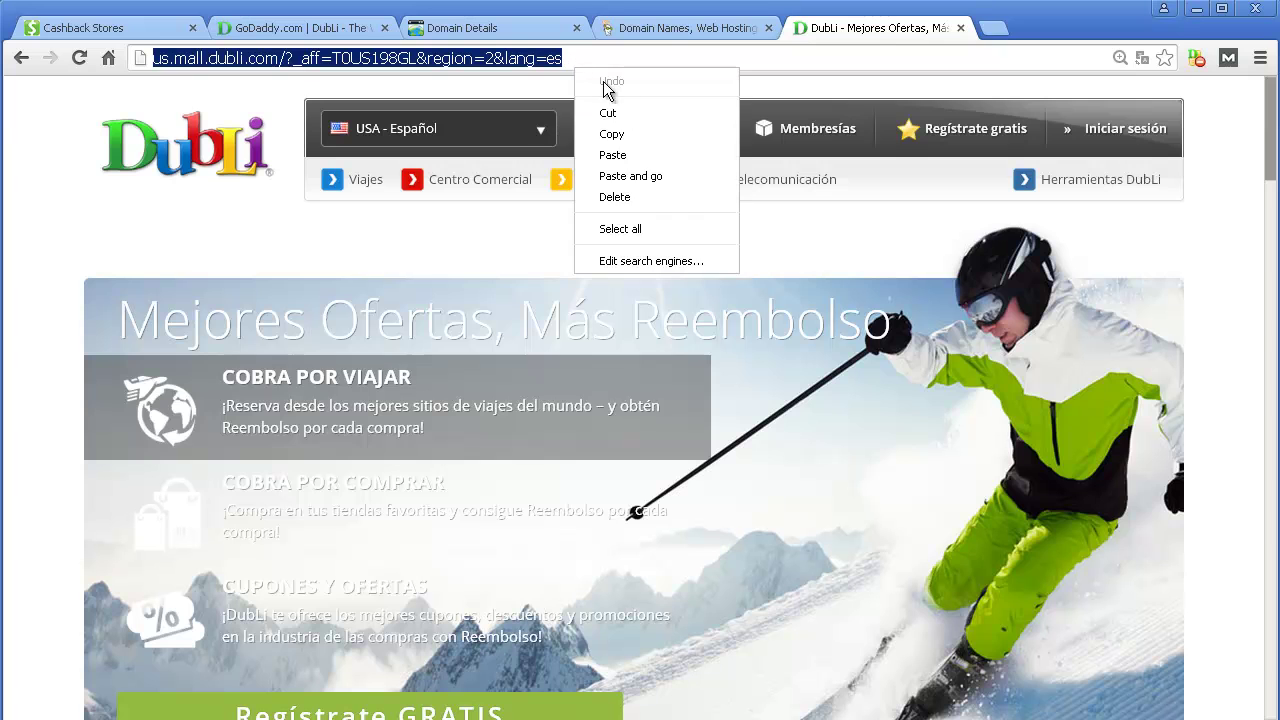
pyautogui.click(640, 131)
pyautogui.click(660, 28)
pyautogui.click(522, 29)
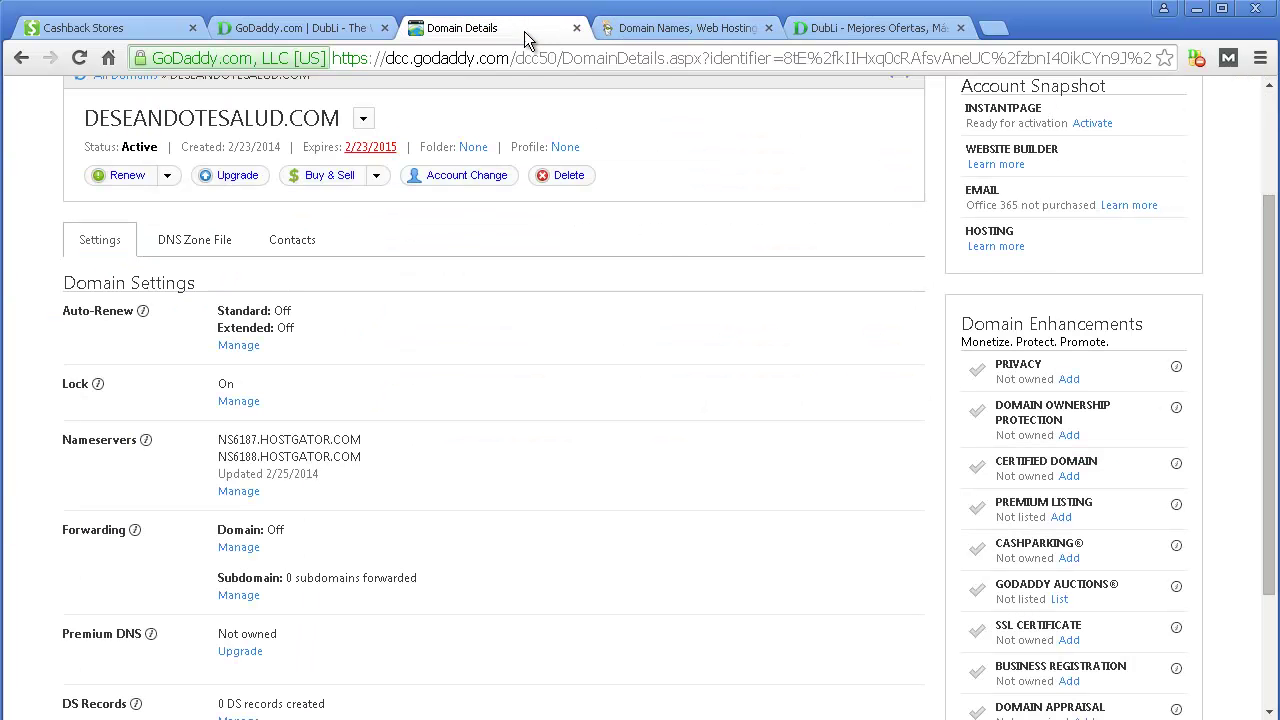
pyautogui.click(238, 550)
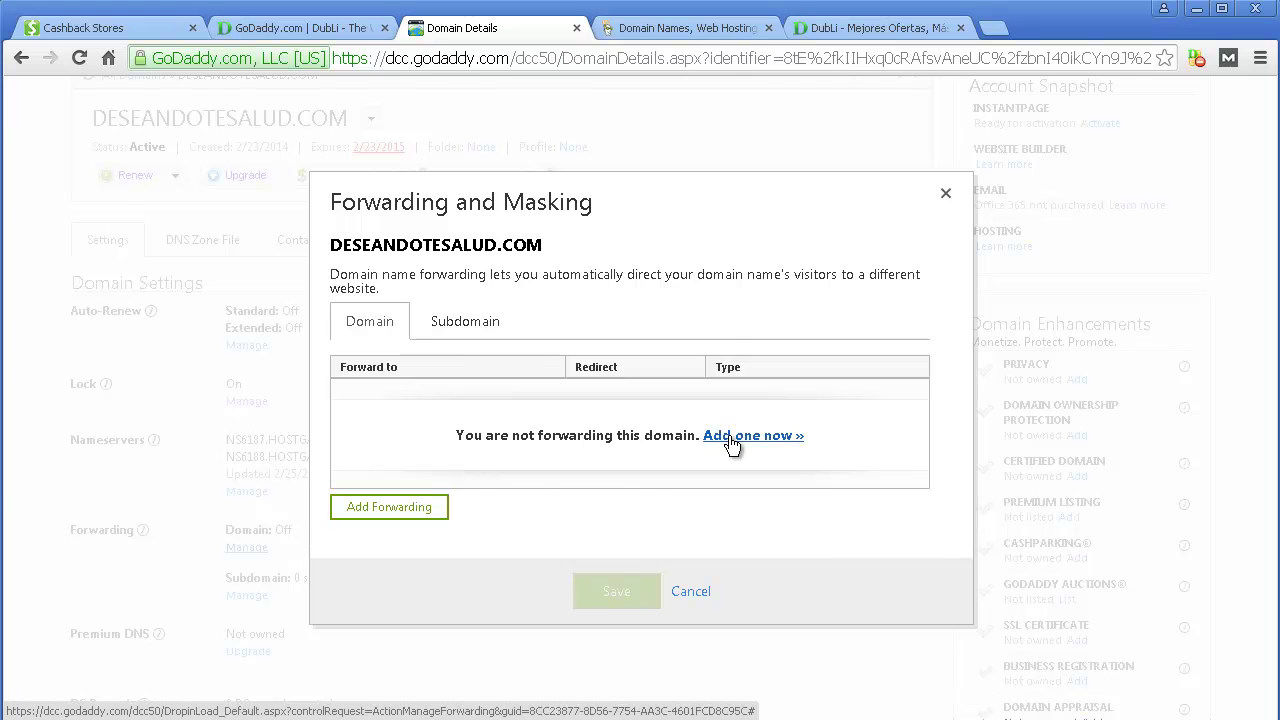
pyautogui.click(763, 440)
pyautogui.click(470, 315)
pyautogui.hotkey('ctrl', 'v')
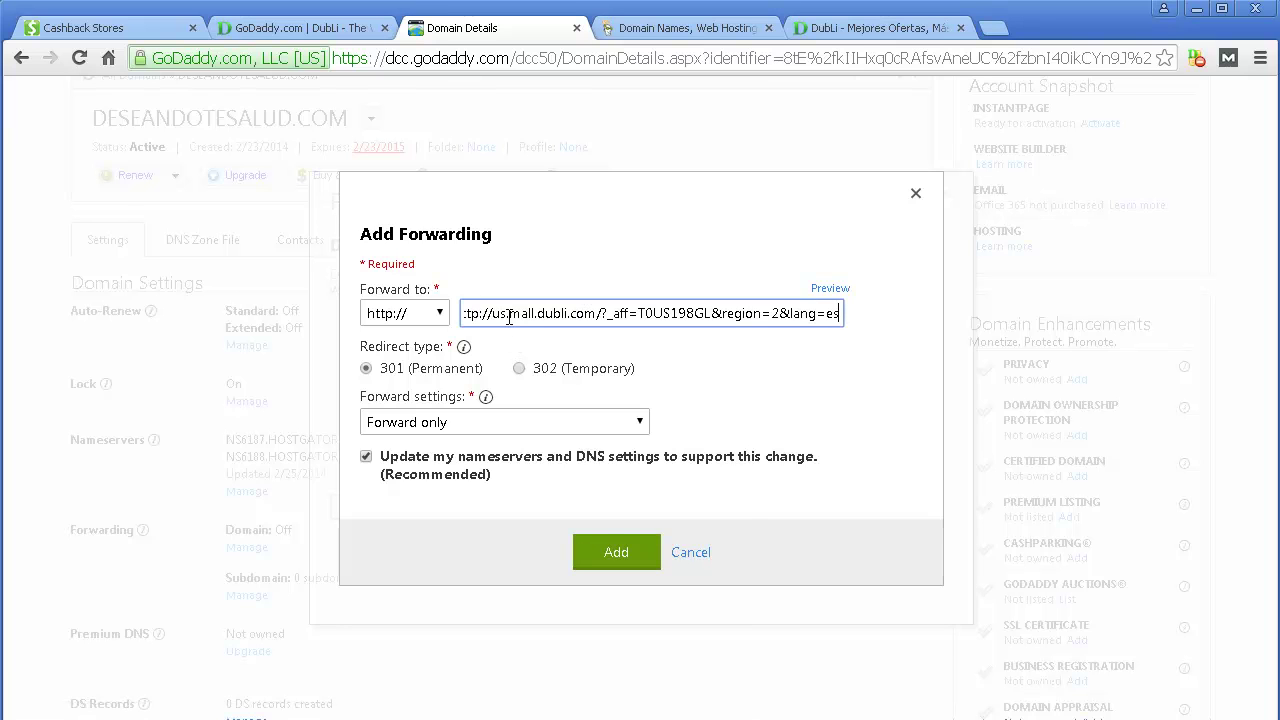
pyautogui.moveTo(491, 313); pyautogui.dragTo(405, 320)
pyautogui.press('BackSpace')
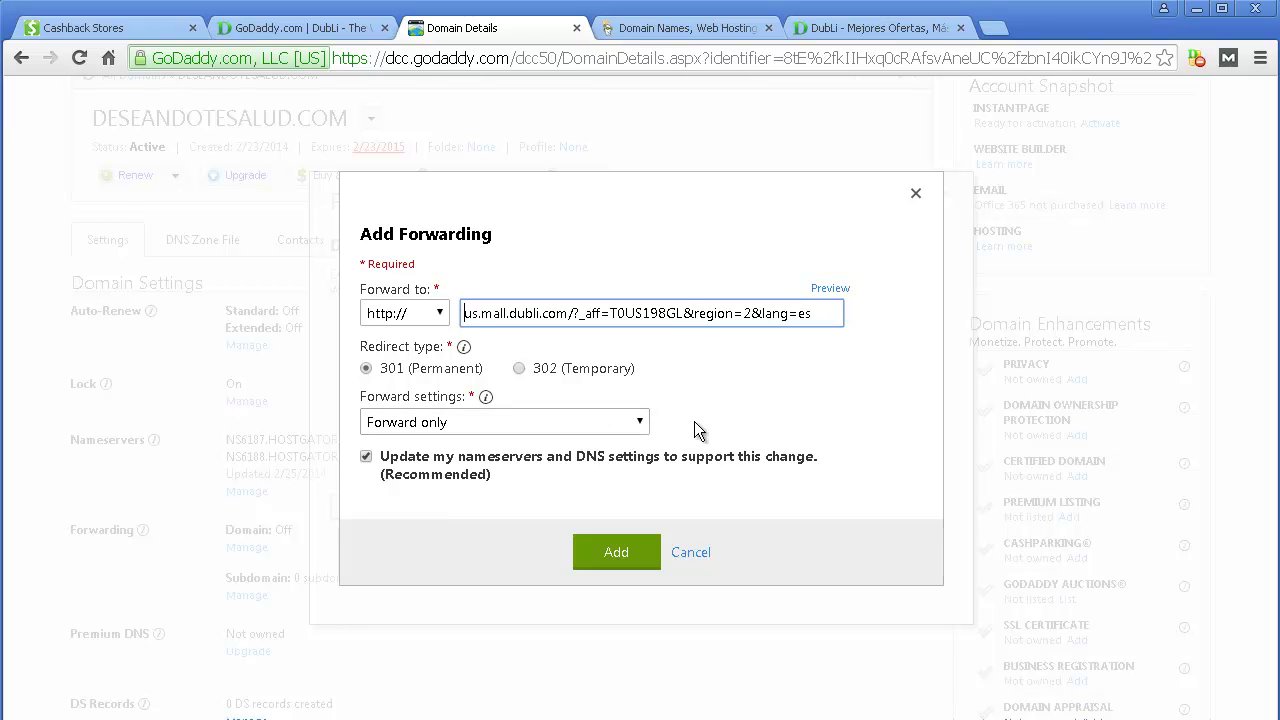
# Keep 301 (Permanent) with Forward only and add the forward.
pyautogui.click(641, 424)
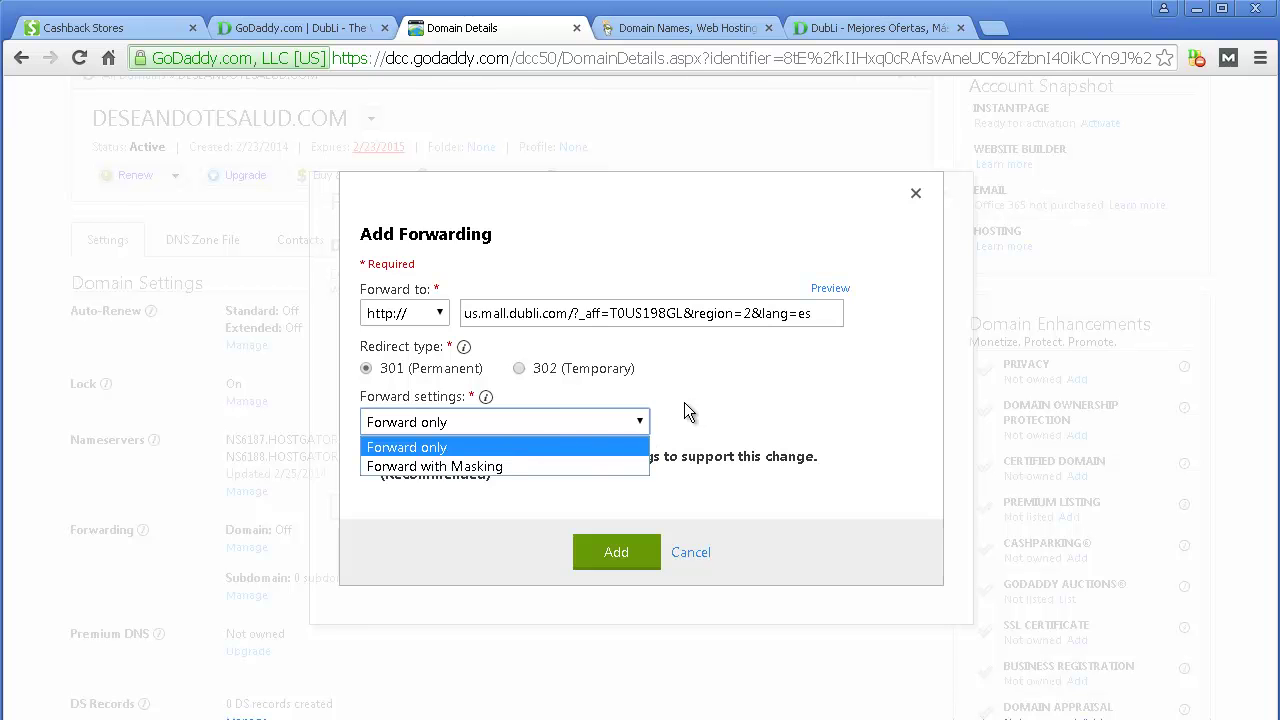
pyautogui.click(725, 421)
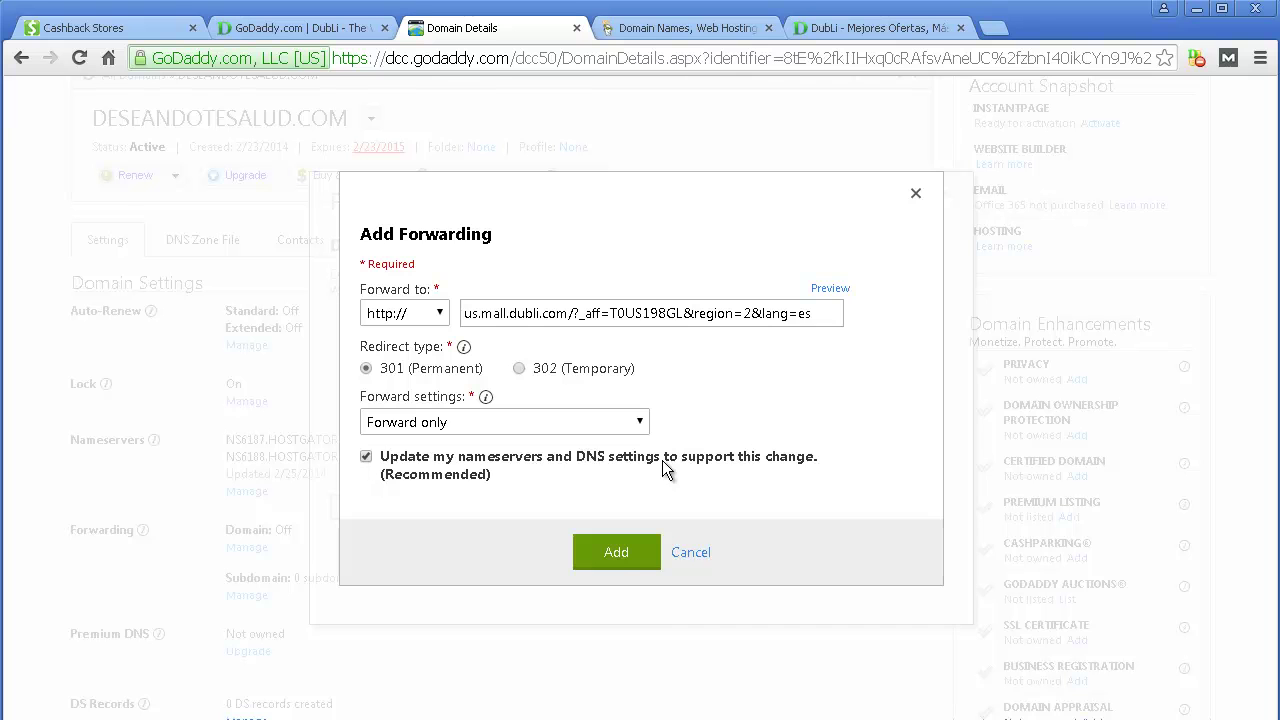
pyautogui.click(598, 552)
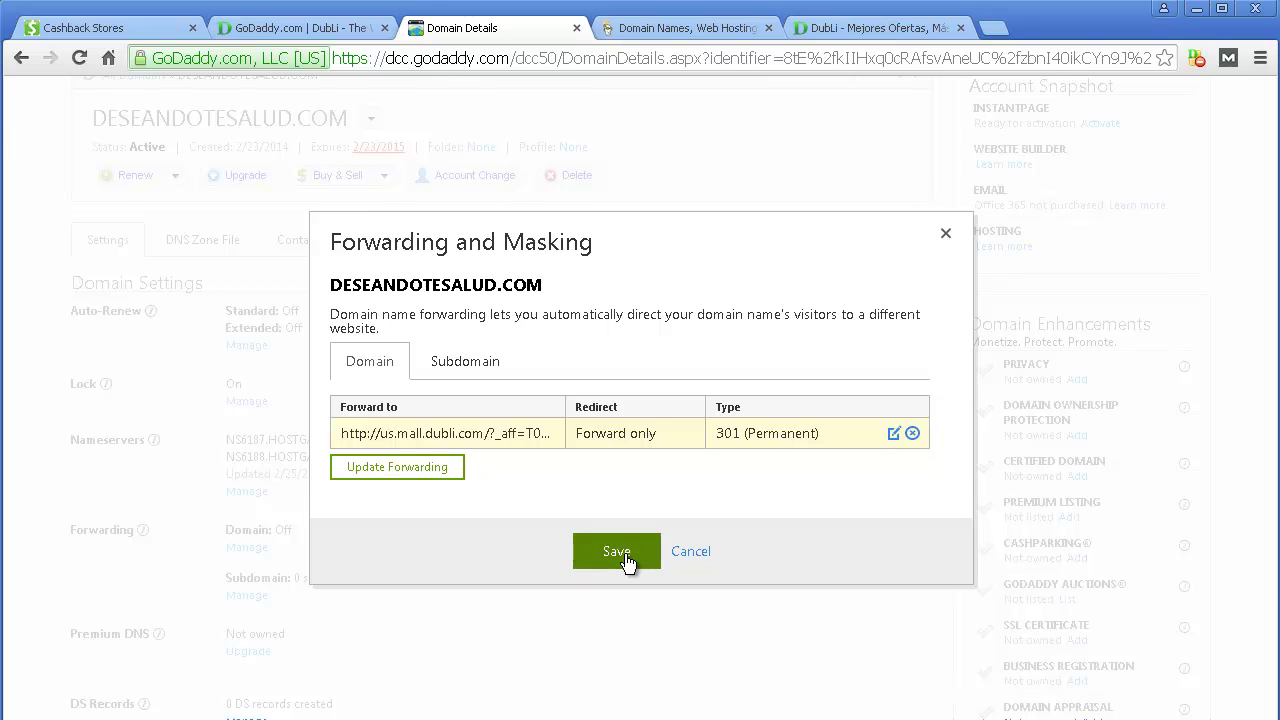
# Save the forward, then reload the details page to confirm status Pending Update.
pyautogui.click(618, 553)
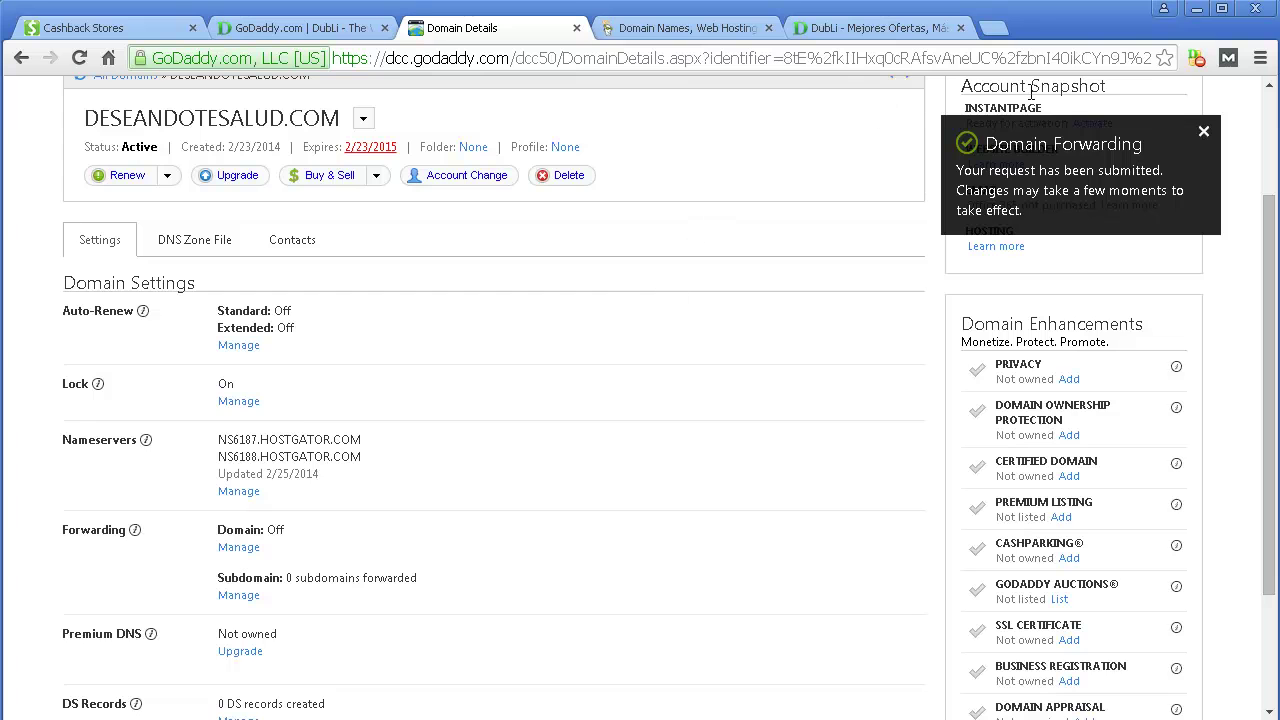
pyautogui.click(1085, 62)
pyautogui.press('Return')
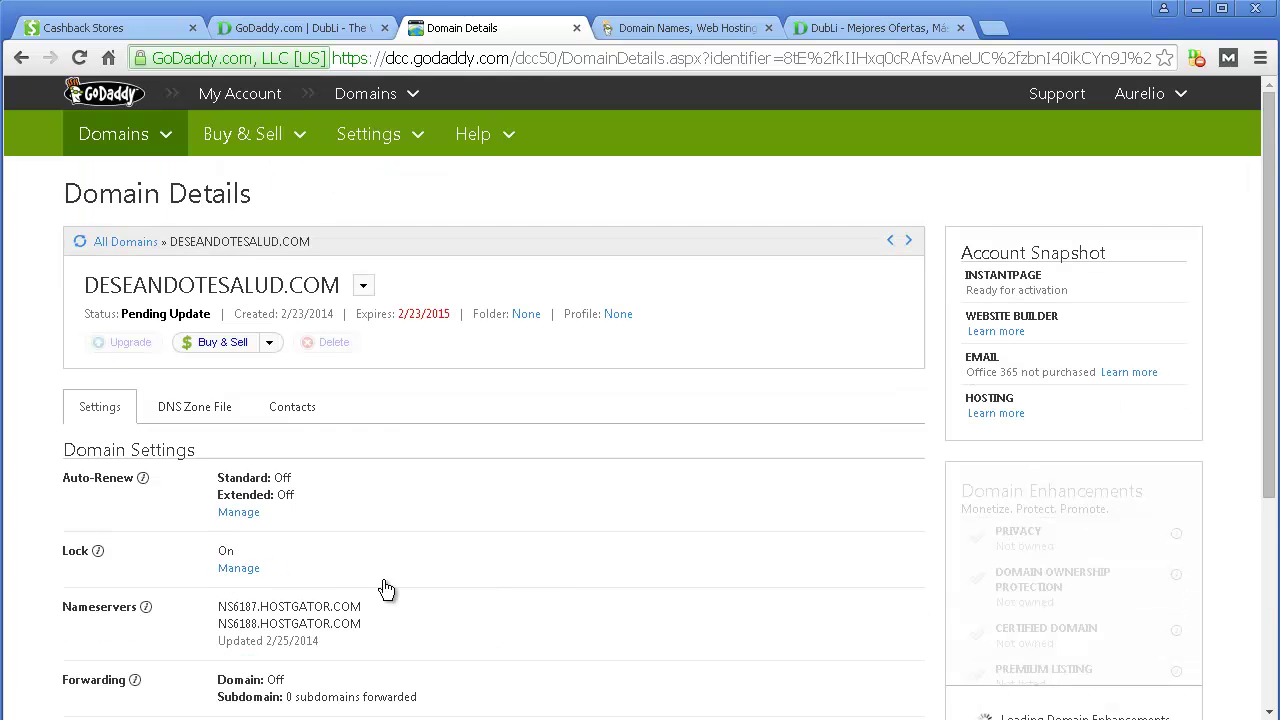
pyautogui.scroll(-3, 474, 592)
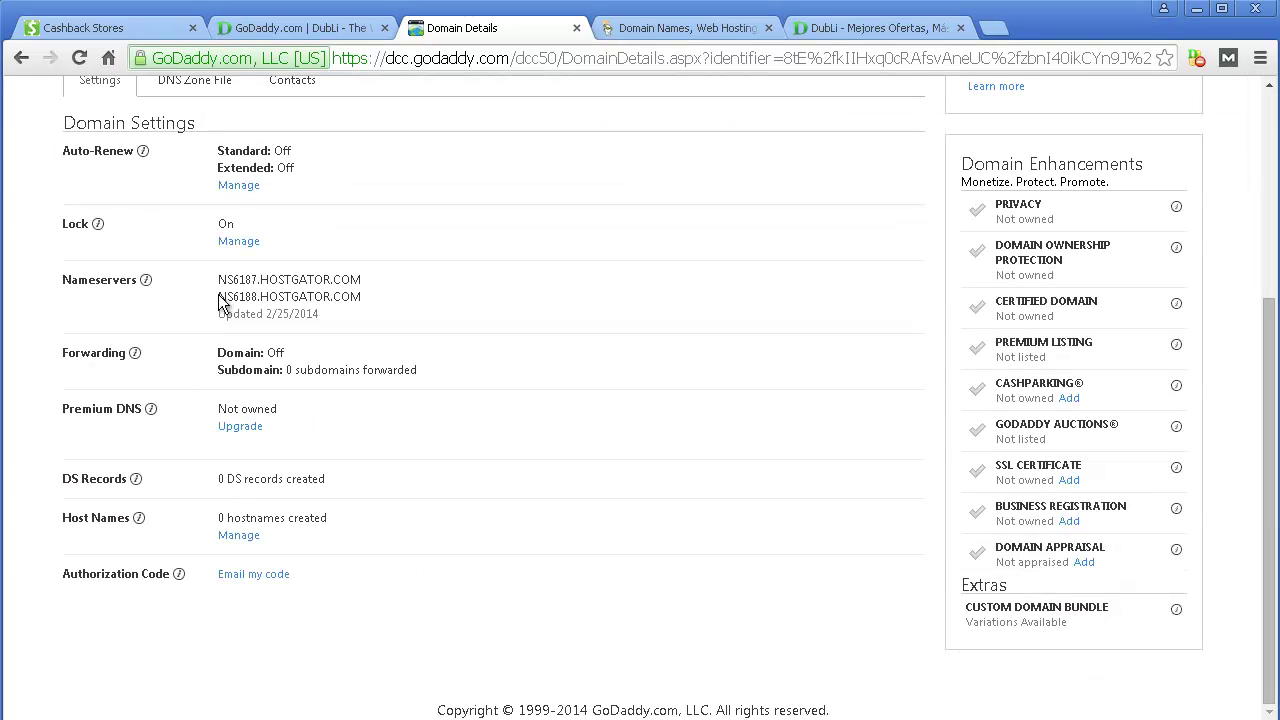
pyautogui.scroll(2, 271, 345)
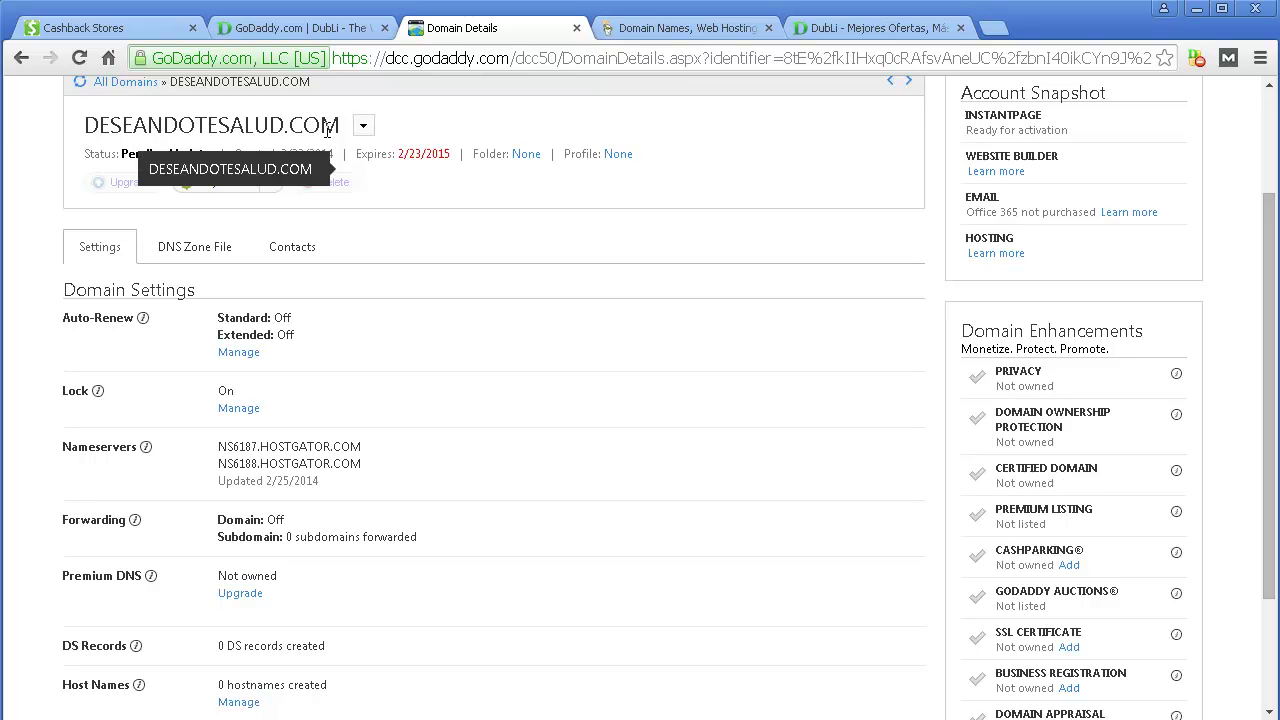
# Move through the DubLi and domain details tabs to the GoDaddy home page with the $.99 .COM offer.
pyautogui.click(853, 30)
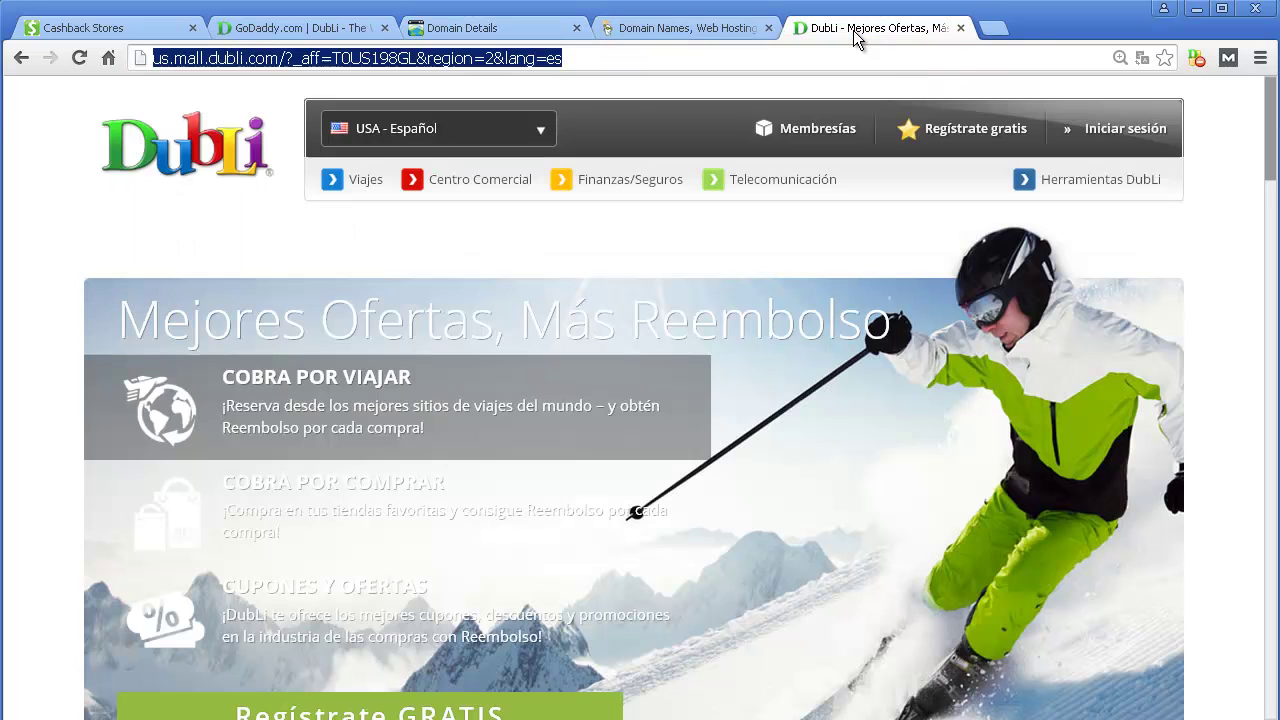
pyautogui.click(480, 40)
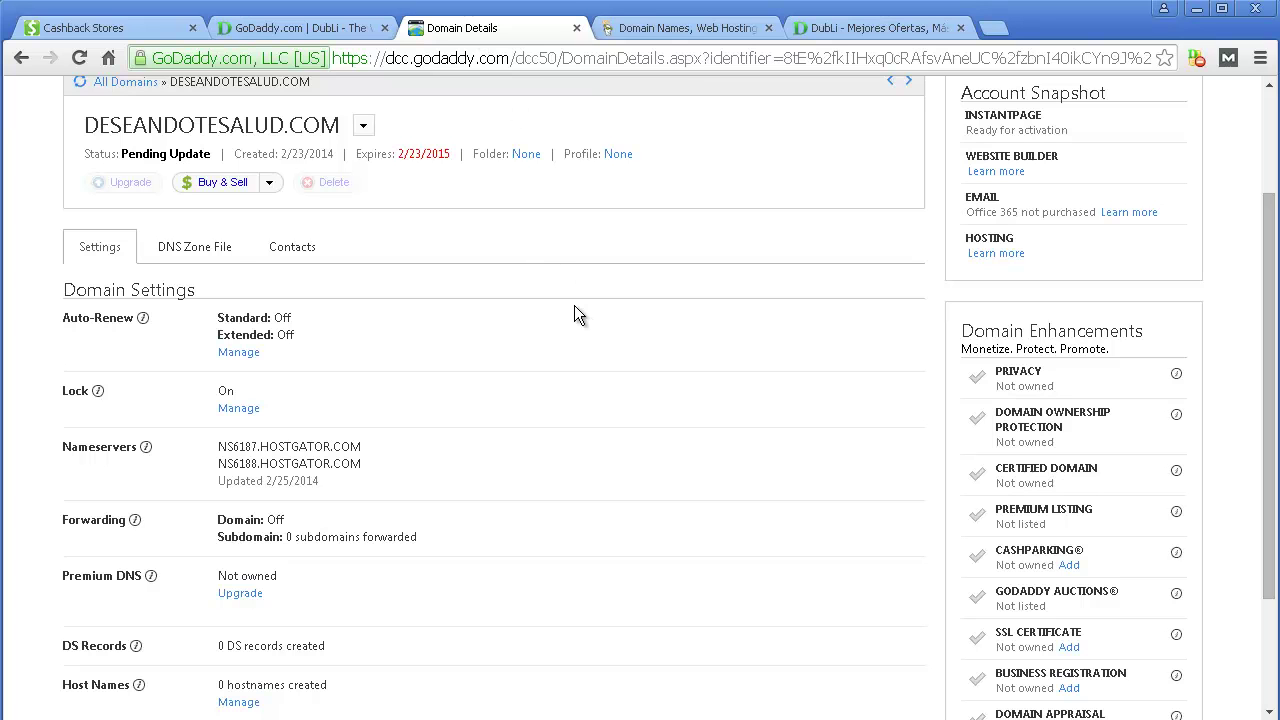
pyautogui.click(700, 30)
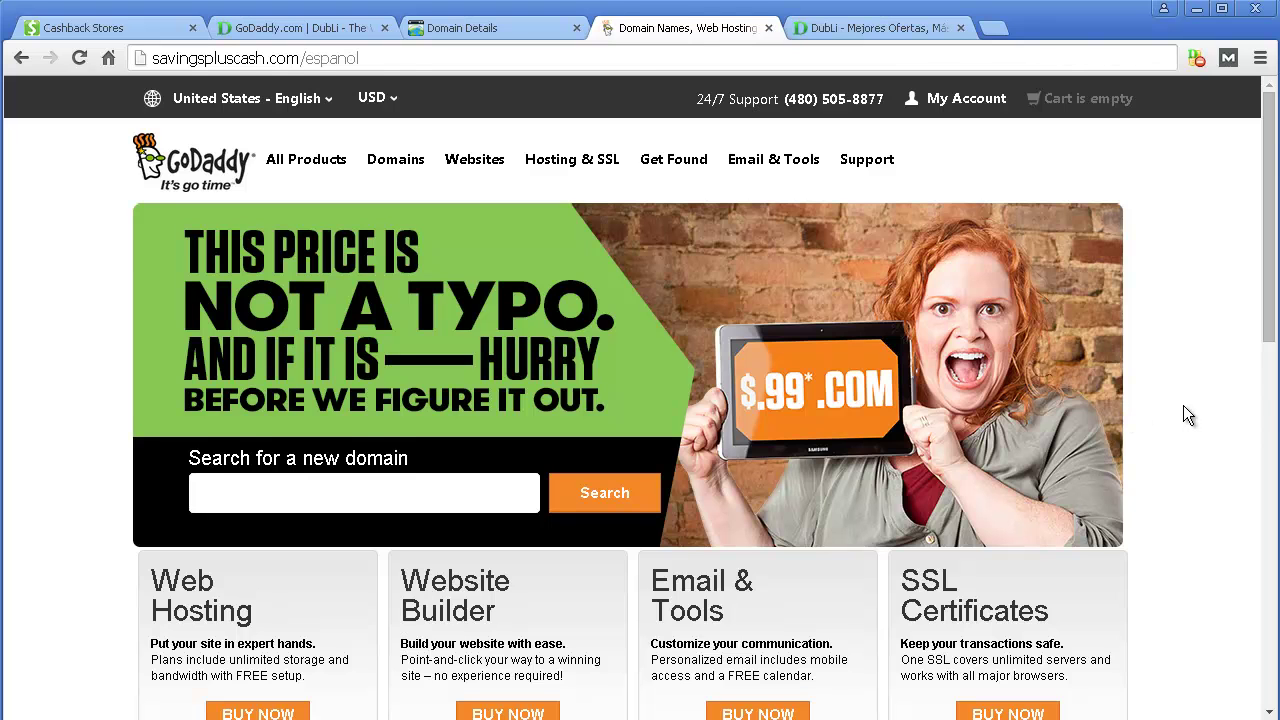
pyautogui.scroll(-2, 1187, 415)
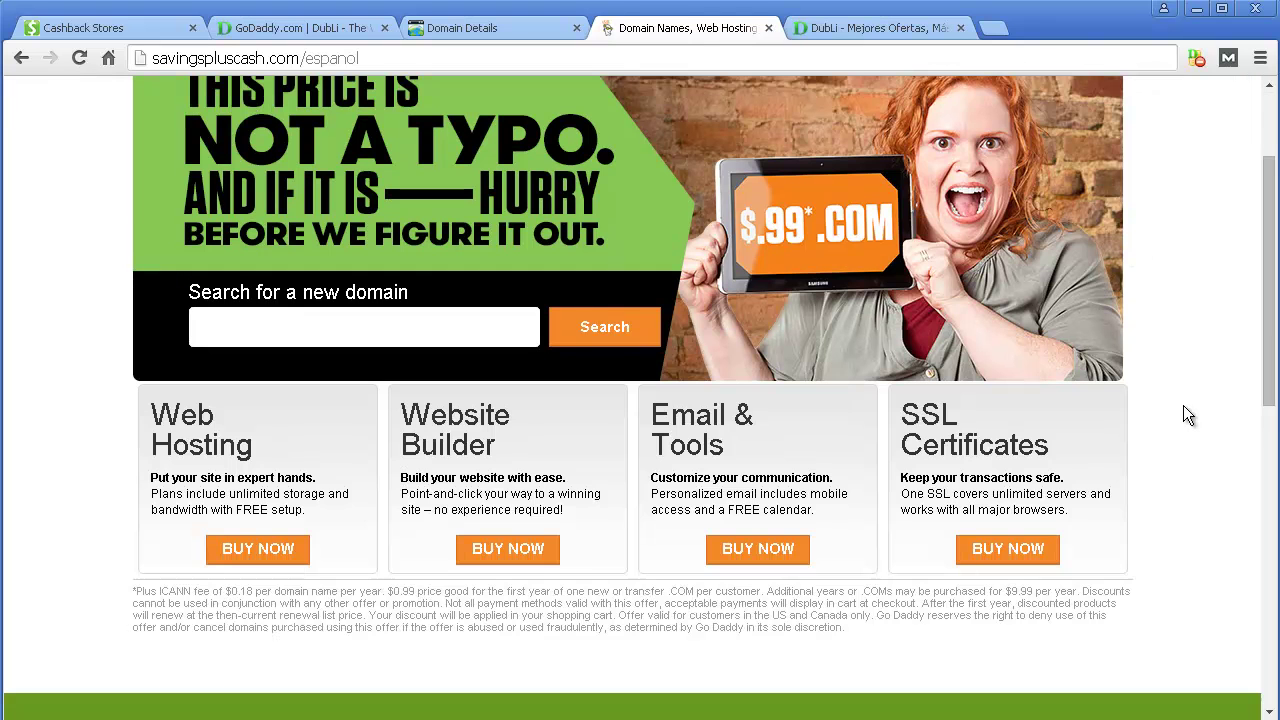
pyautogui.scroll(2, 1186, 410)
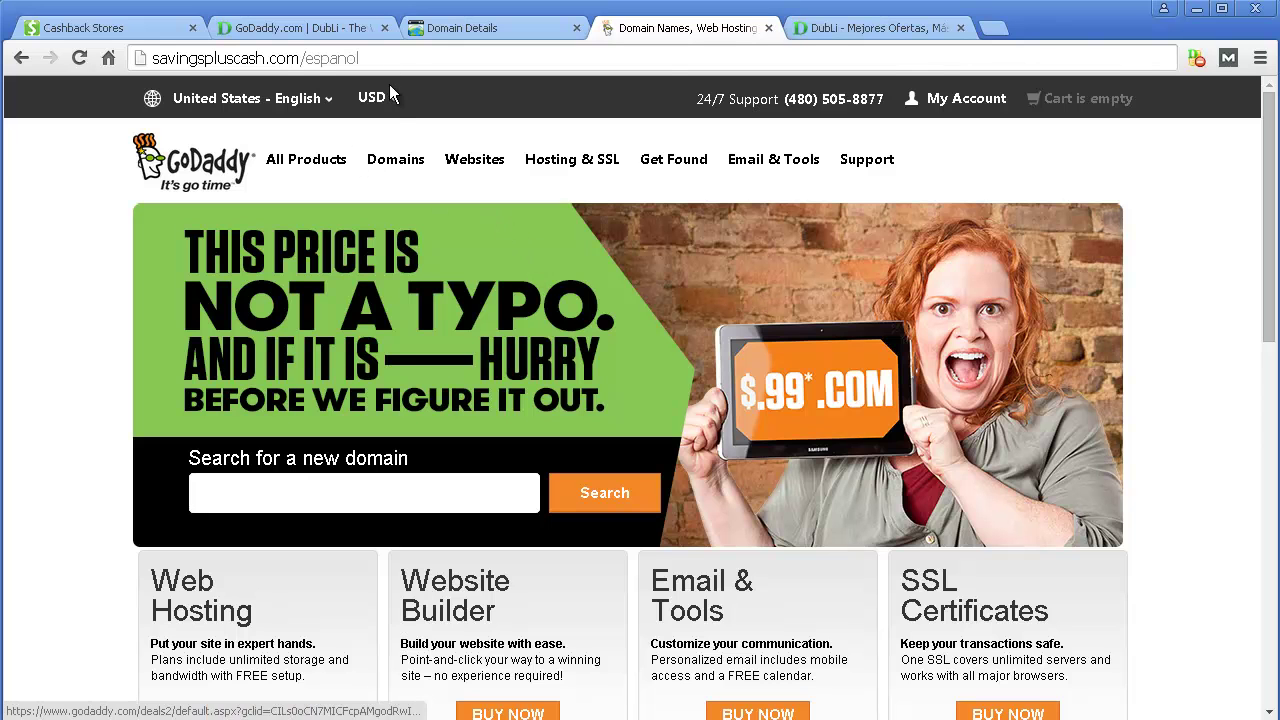
# On DubLi's GoDaddy.com store page, highlight the 12.5% V.I.P. and 6.5% cashback rates, then Go to Store.
pyautogui.click(280, 30)
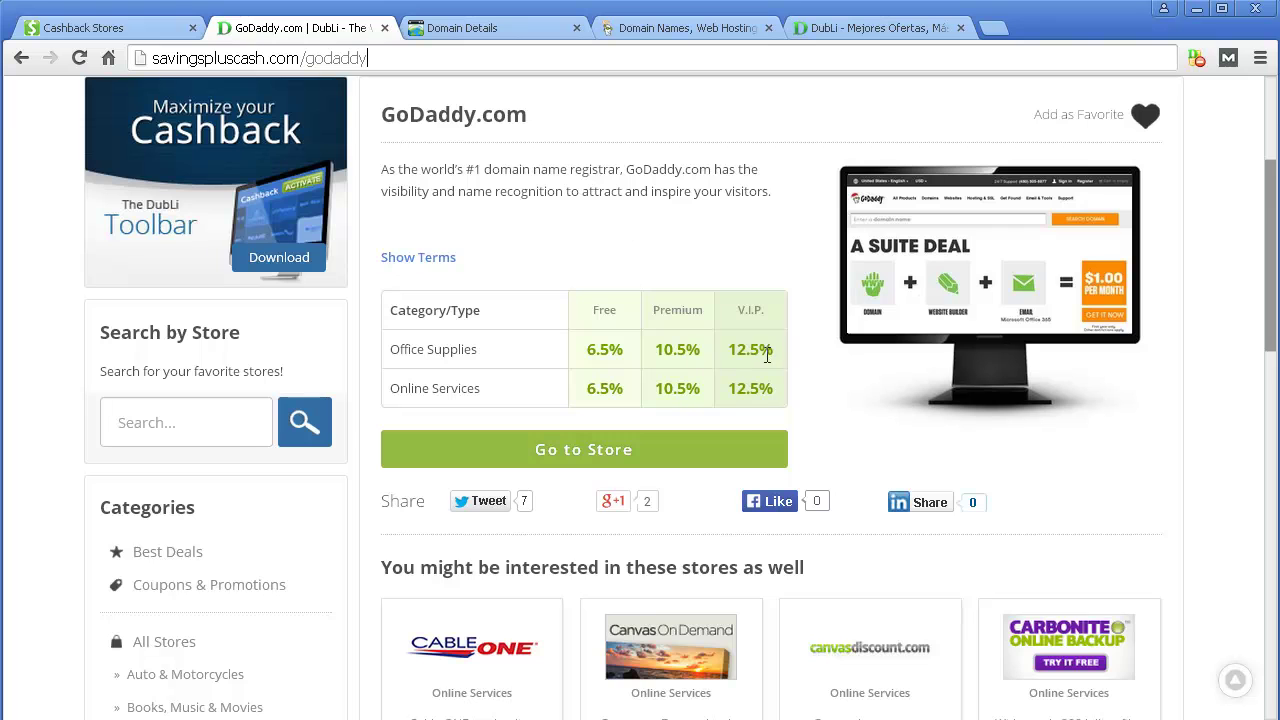
pyautogui.moveTo(774, 353); pyautogui.dragTo(727, 352)
pyautogui.moveTo(771, 399); pyautogui.dragTo(723, 398)
pyautogui.moveTo(737, 309); pyautogui.dragTo(766, 309)
pyautogui.click(626, 392)
pyautogui.moveTo(626, 392); pyautogui.dragTo(585, 390)
pyautogui.click(583, 462)
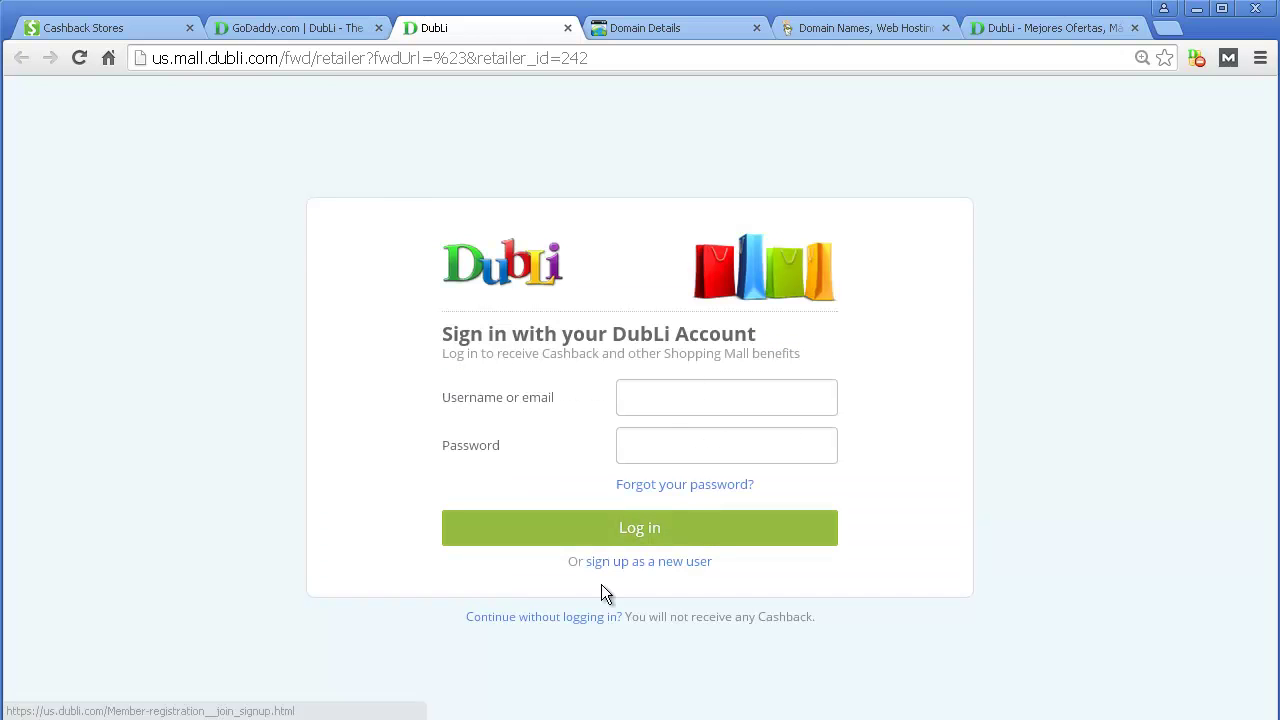
# Open DubLi's new-user sign-up form and go through its Username, Email and Password fields.
pyautogui.click(662, 566)
pyautogui.click(401, 376)
pyautogui.click(383, 417)
pyautogui.click(371, 466)
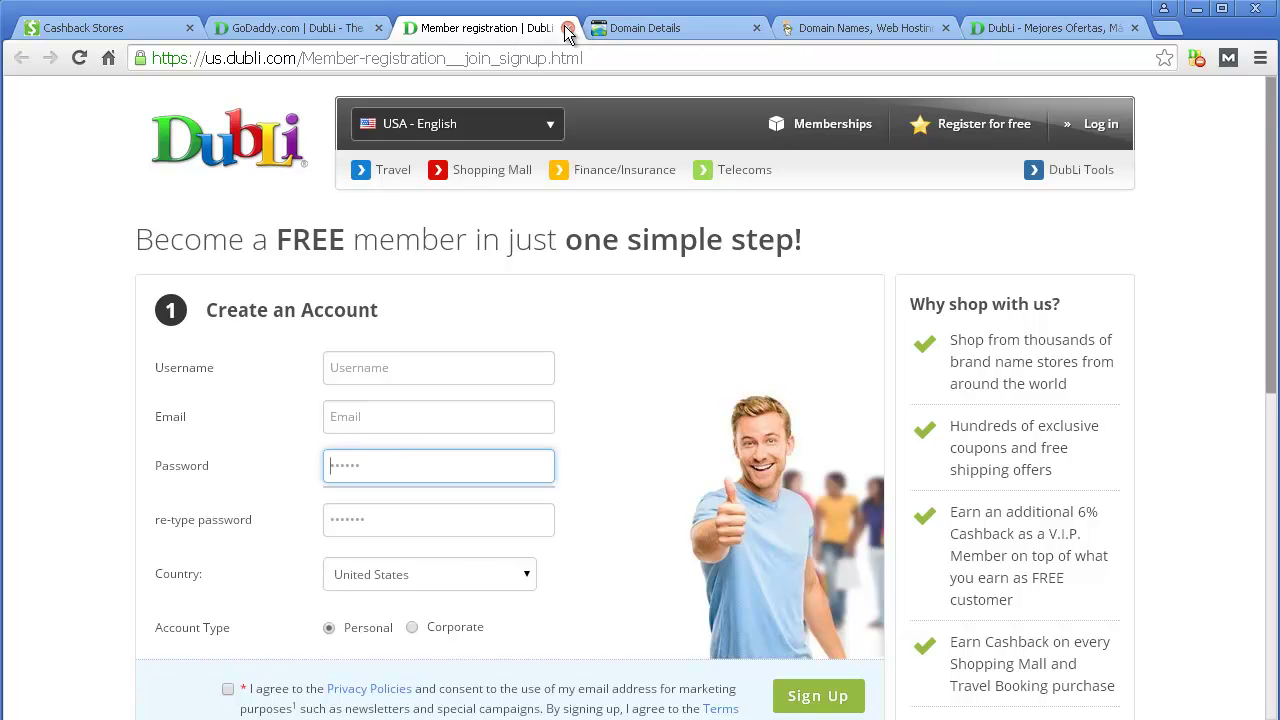
# Back on the GoDaddy.com store page, highlight the 6.5% and 12.5% Online Services rates.
pyautogui.click(287, 30)
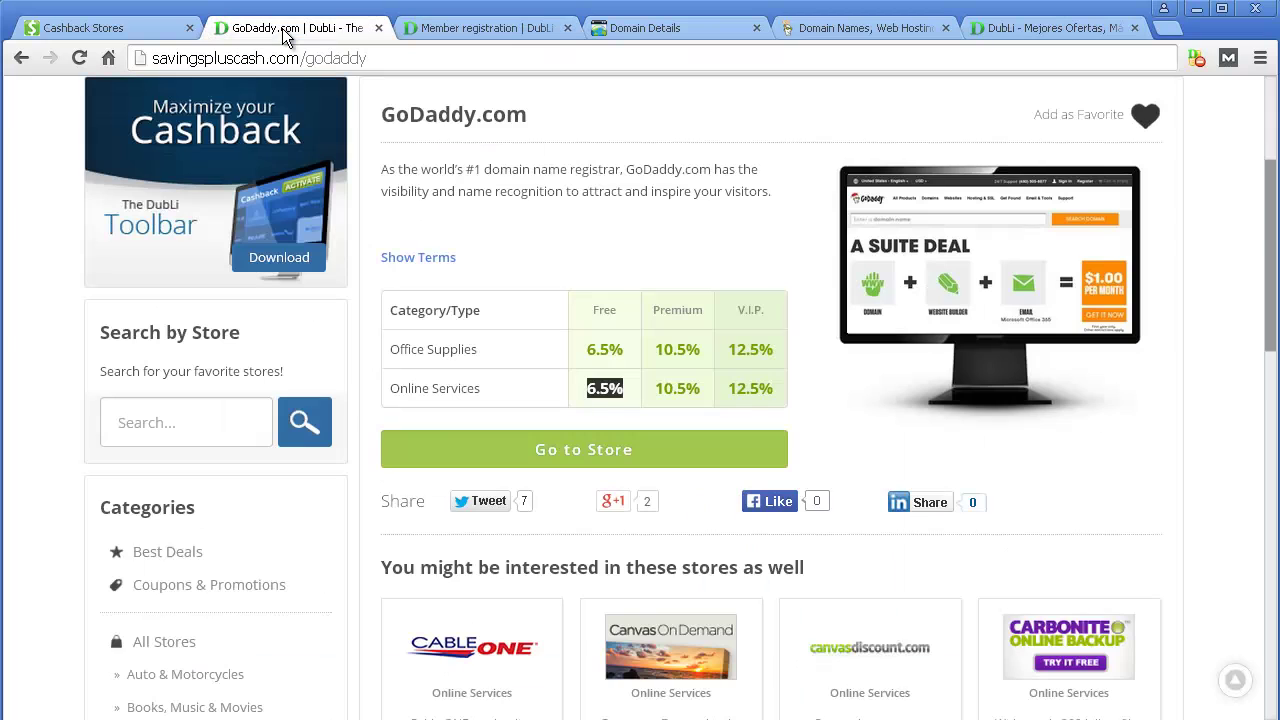
pyautogui.click(590, 407)
pyautogui.doubleClick(598, 392)
pyautogui.moveTo(728, 391); pyautogui.dragTo(775, 388)
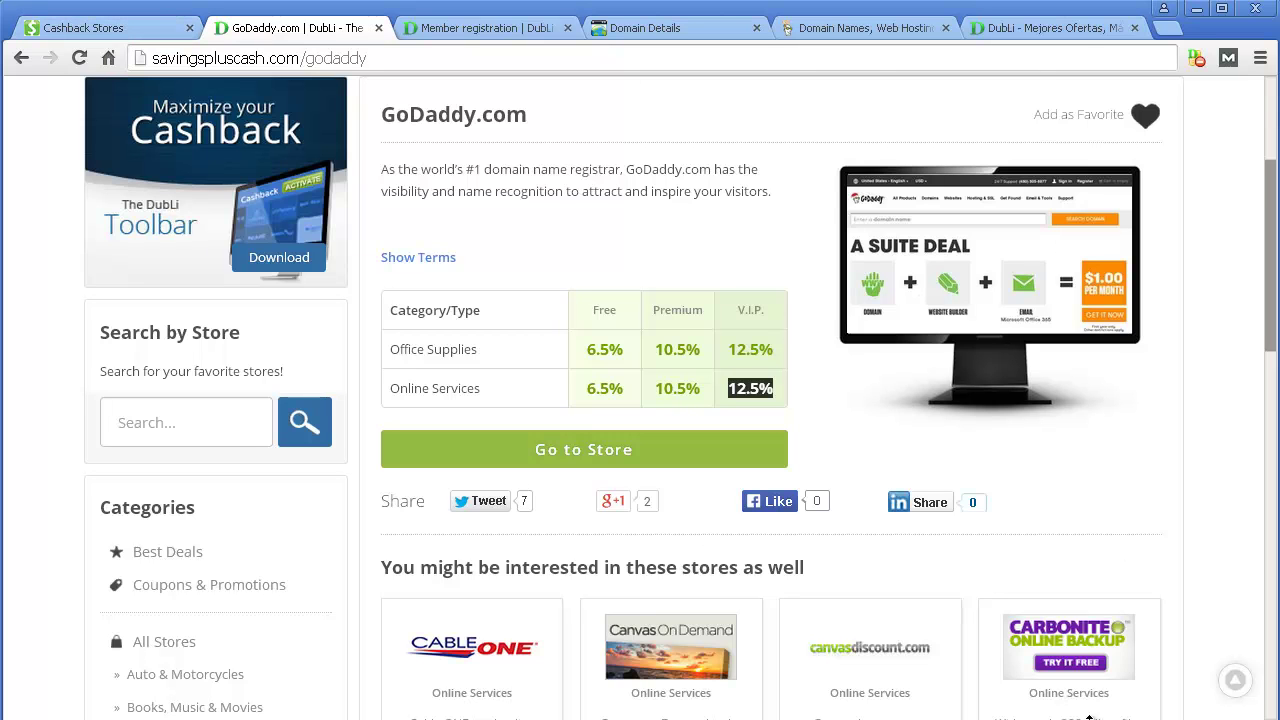
# Switch to the 'Domain Names, Web Hosting' tab showing GoDaddy's new-domain search.
pyautogui.click(865, 30)
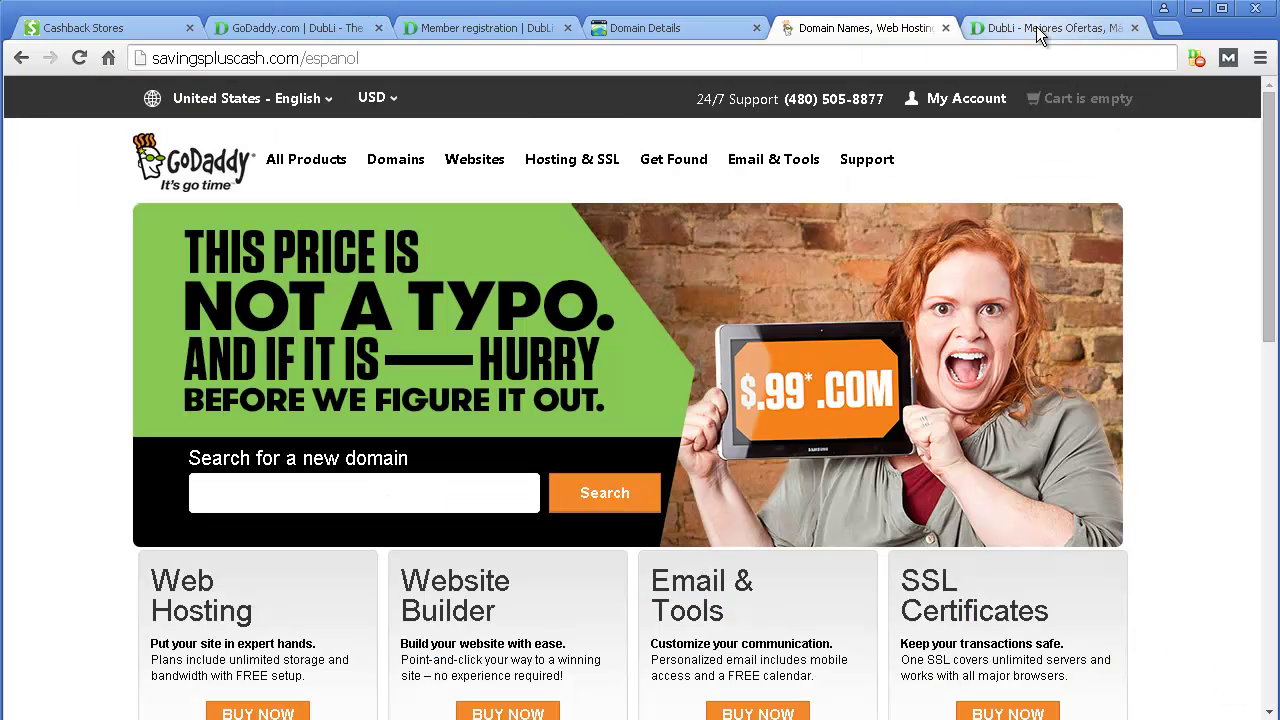